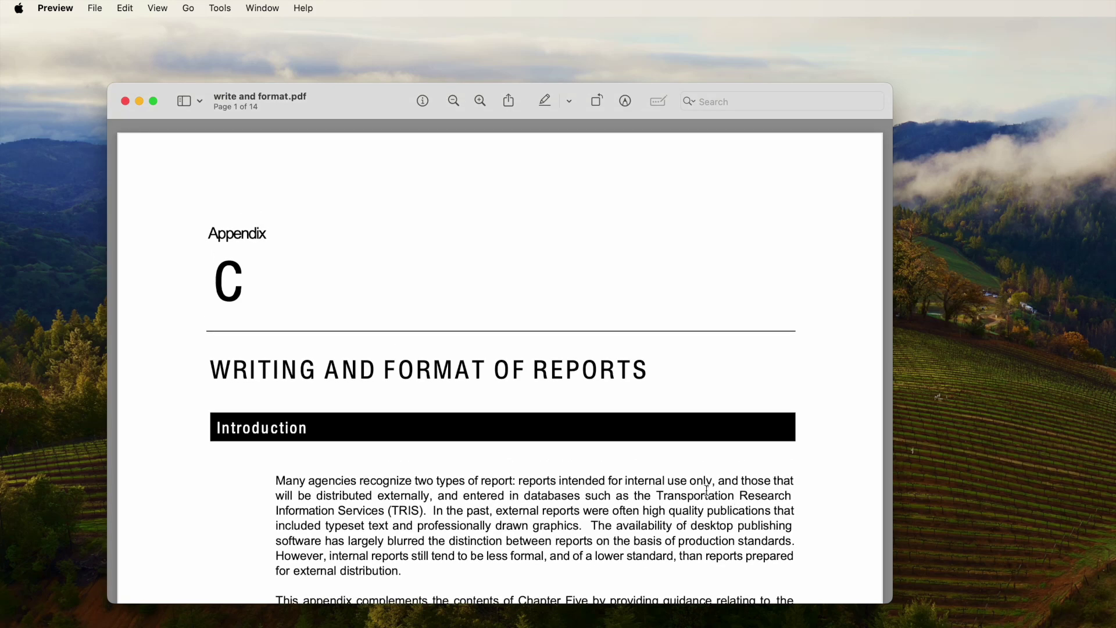
pyautogui.scroll(-2, 707, 491)
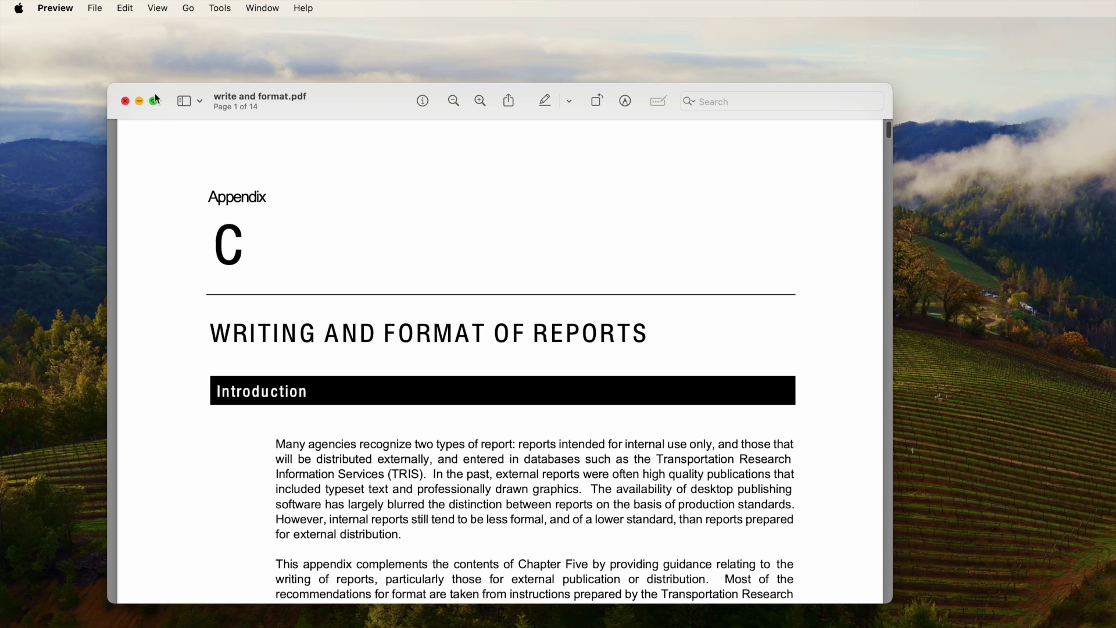
# Step: Check the Edit menu for page deletion, then turn on page thumbnails in the sidebar
pyautogui.click(125, 10)
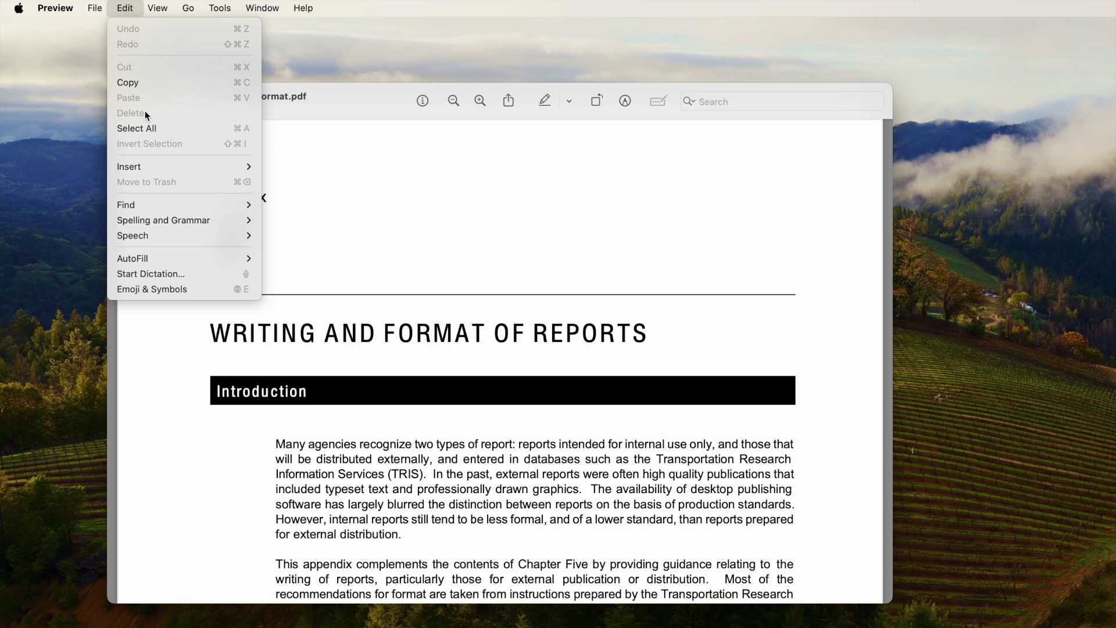
pyautogui.click(315, 105)
pyautogui.scroll(2, 276, 187)
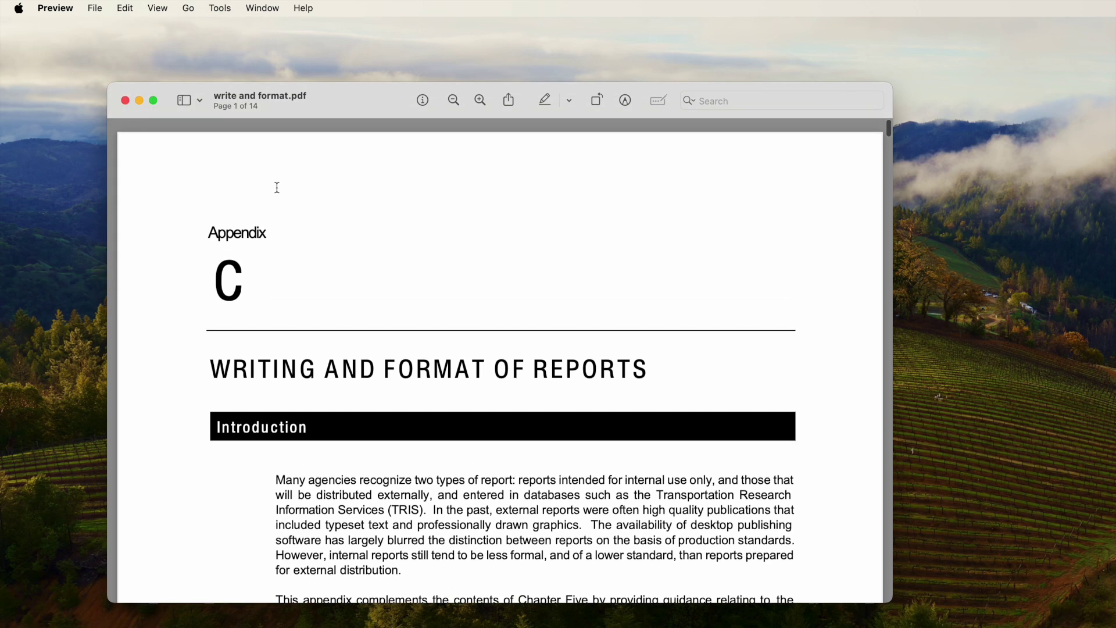
pyautogui.click(174, 106)
pyautogui.click(158, 8)
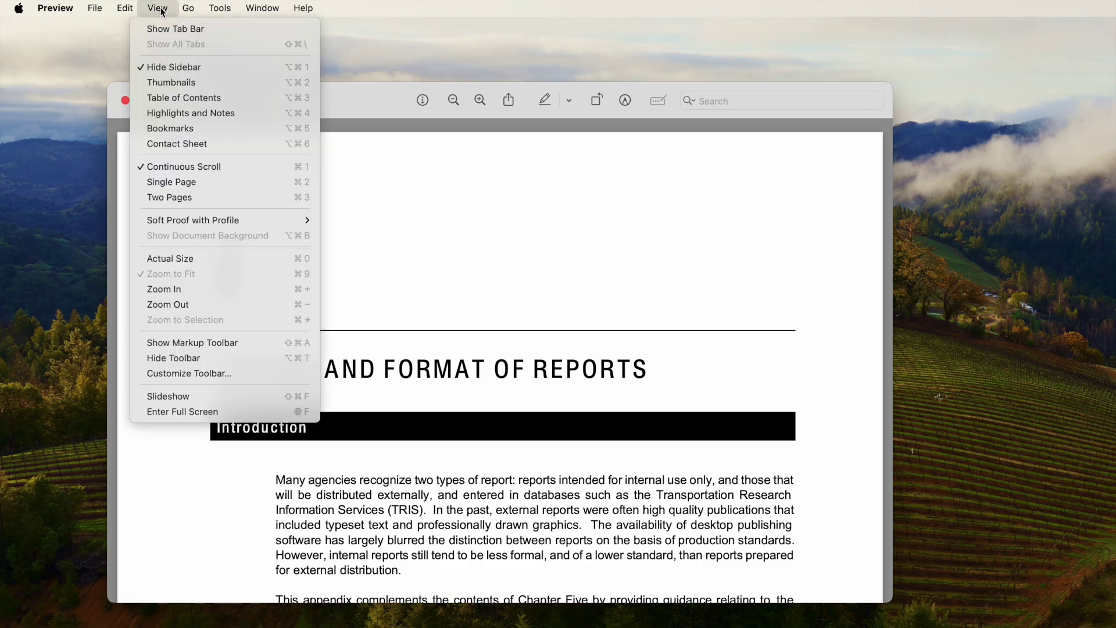
pyautogui.click(166, 85)
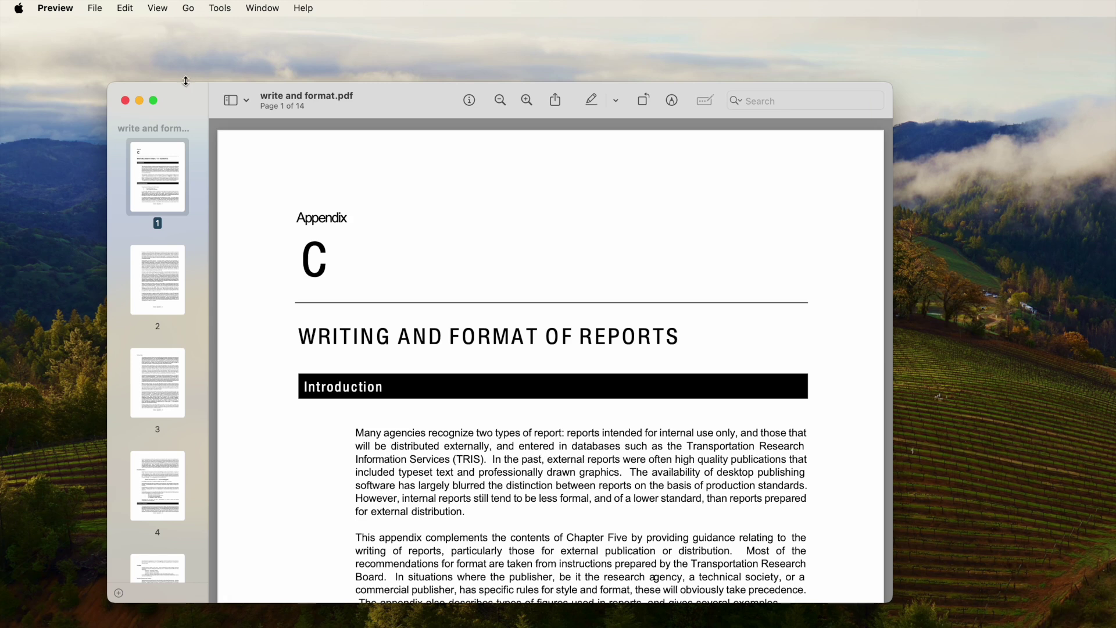
# Step: Add thumbnails 2 and 3 to the page selection alongside page 1
pyautogui.keyDown('super'); pyautogui.click(172, 279); pyautogui.keyUp('super')
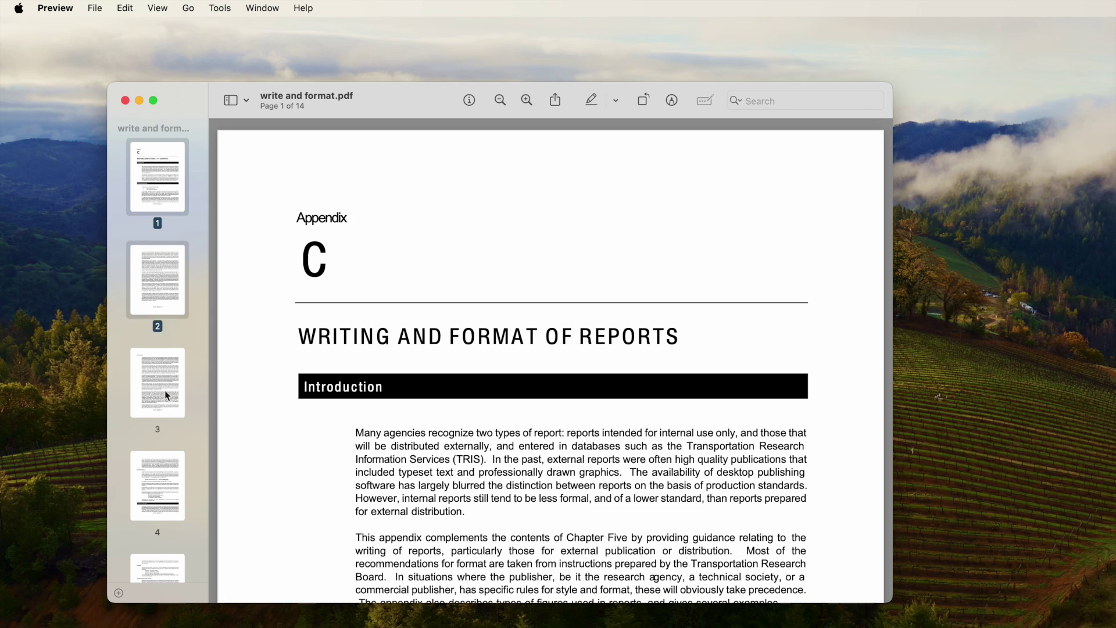
pyautogui.keyDown('super'); pyautogui.click(165, 390); pyautogui.keyUp('super')
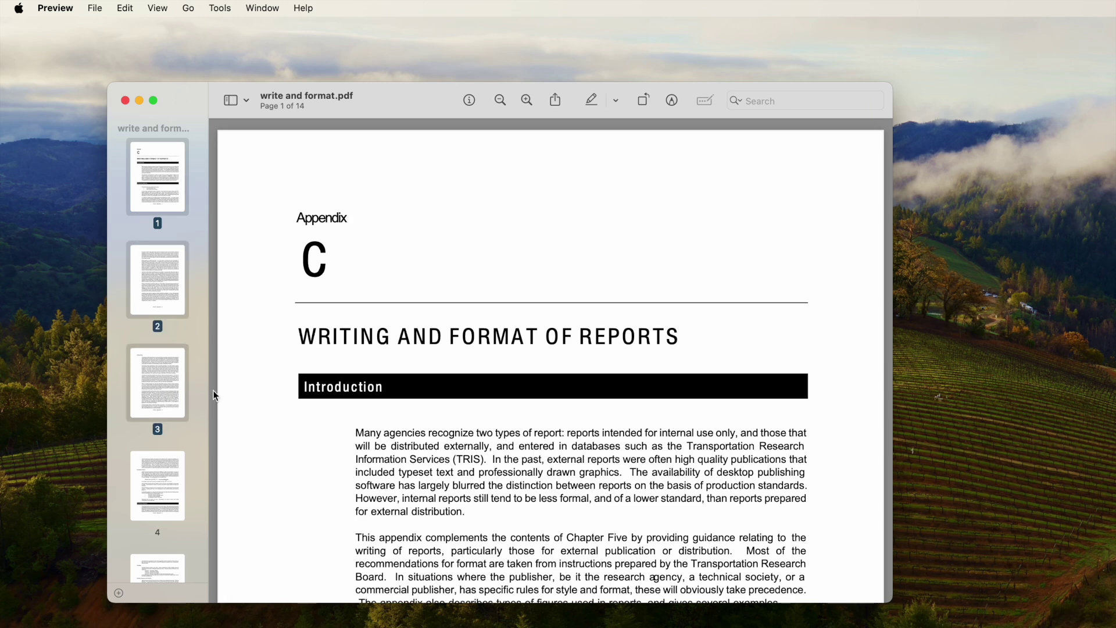
pyautogui.click(125, 9)
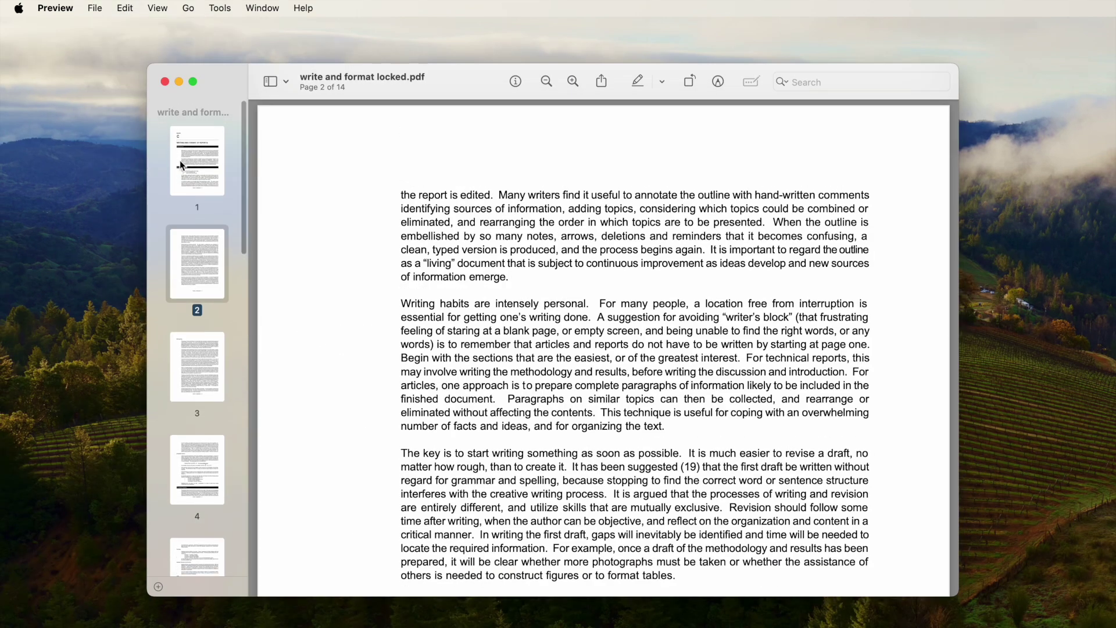
# Step: Select thumbnails 1 and 2 together in the locked report
pyautogui.click(180, 161)
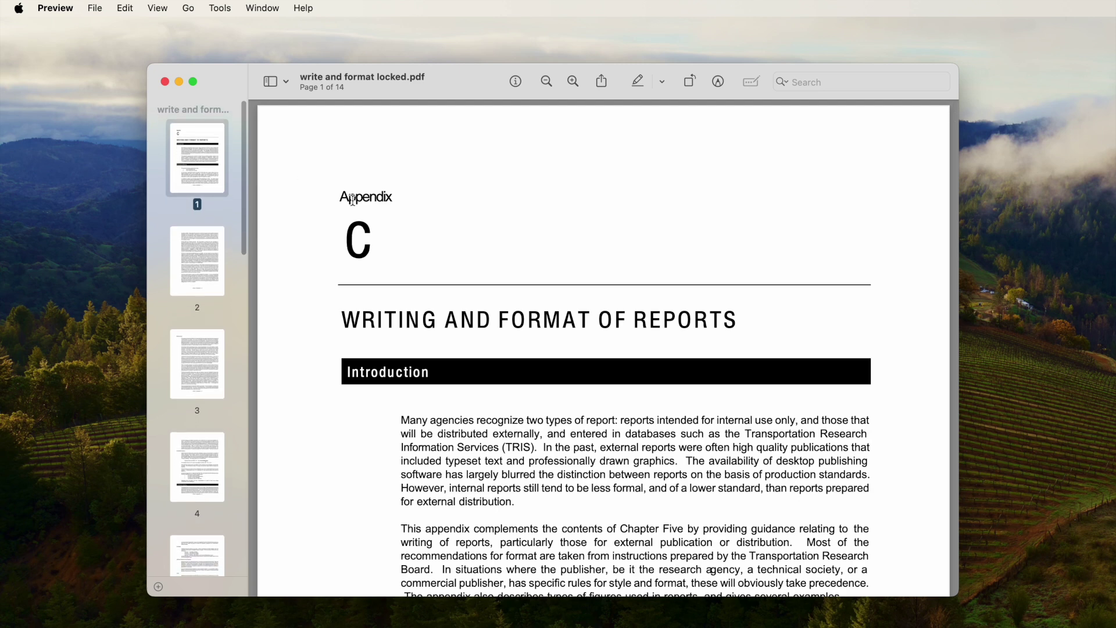
pyautogui.scroll(-1, 190, 157)
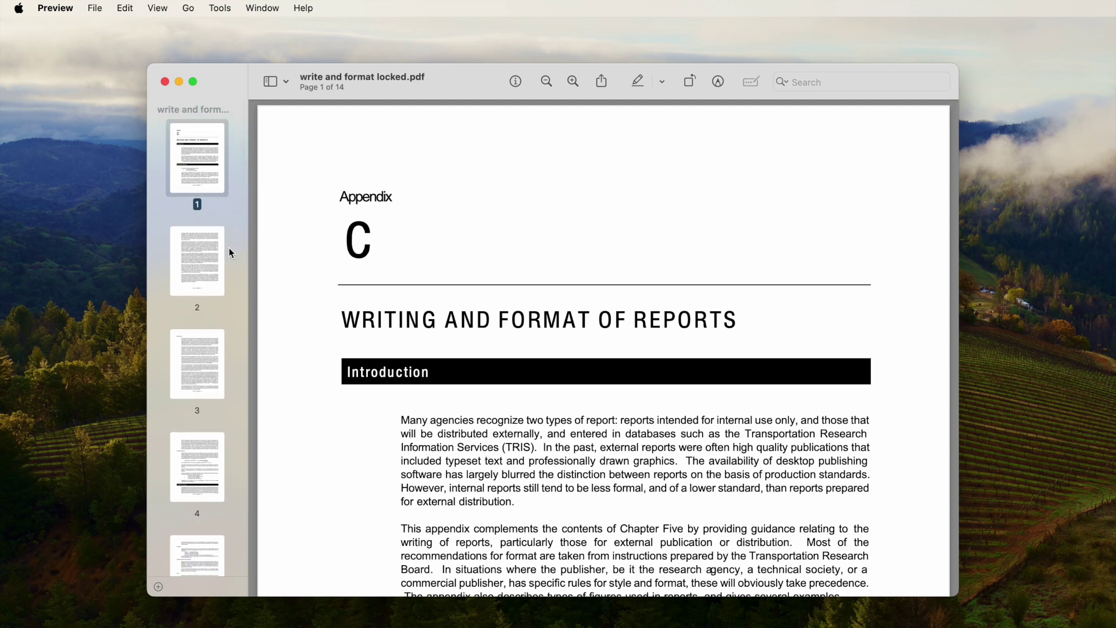
pyautogui.keyDown('super'); pyautogui.click(202, 273); pyautogui.keyUp('super')
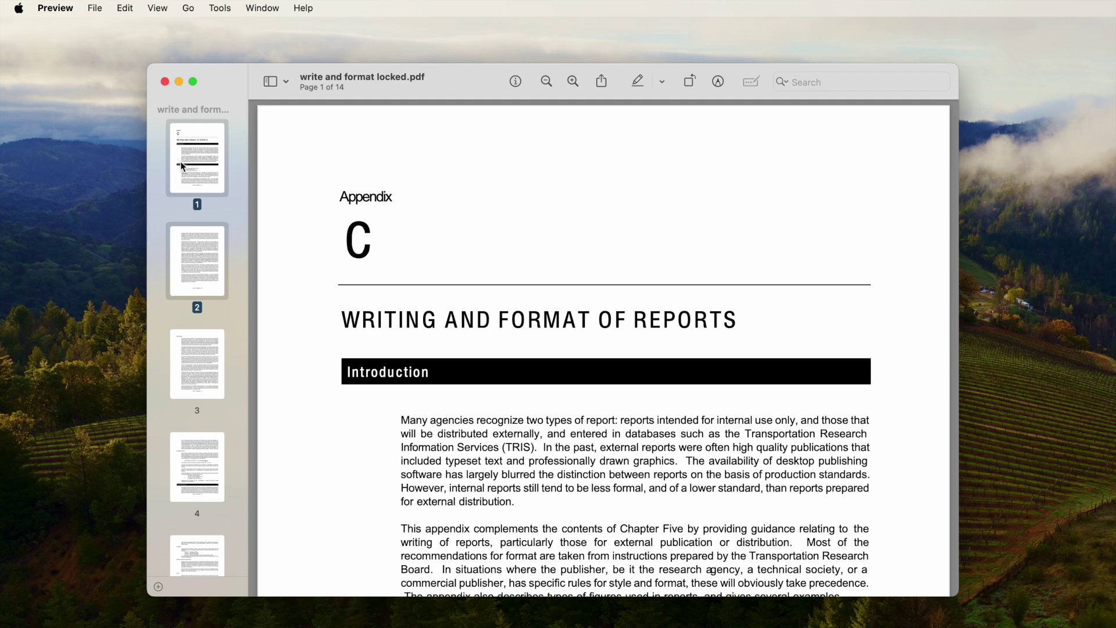
pyautogui.click(95, 9)
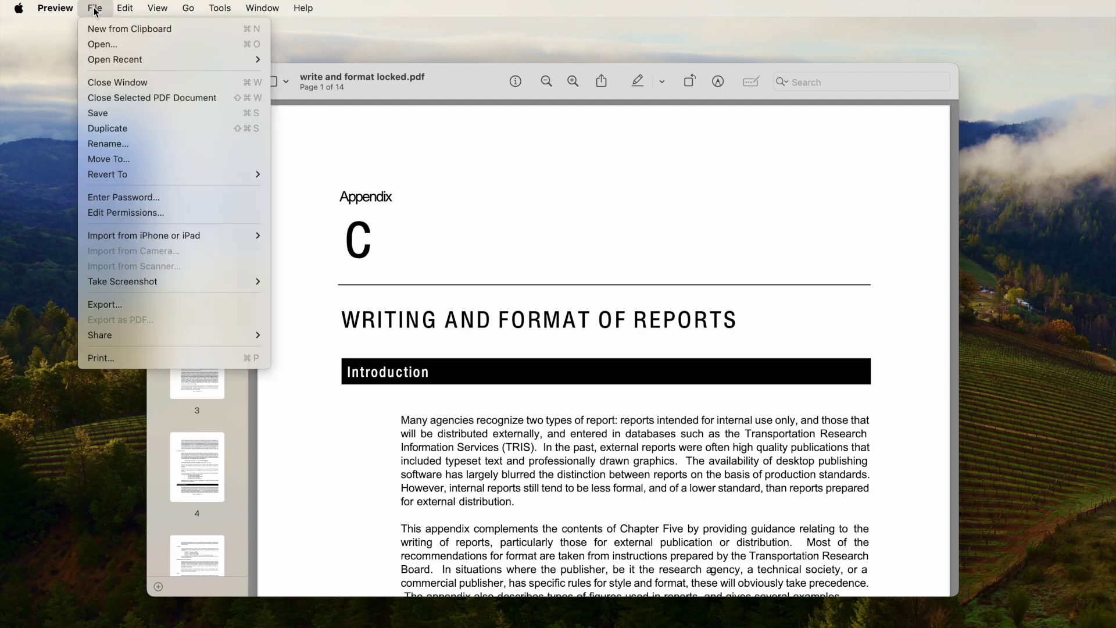
pyautogui.click(148, 199)
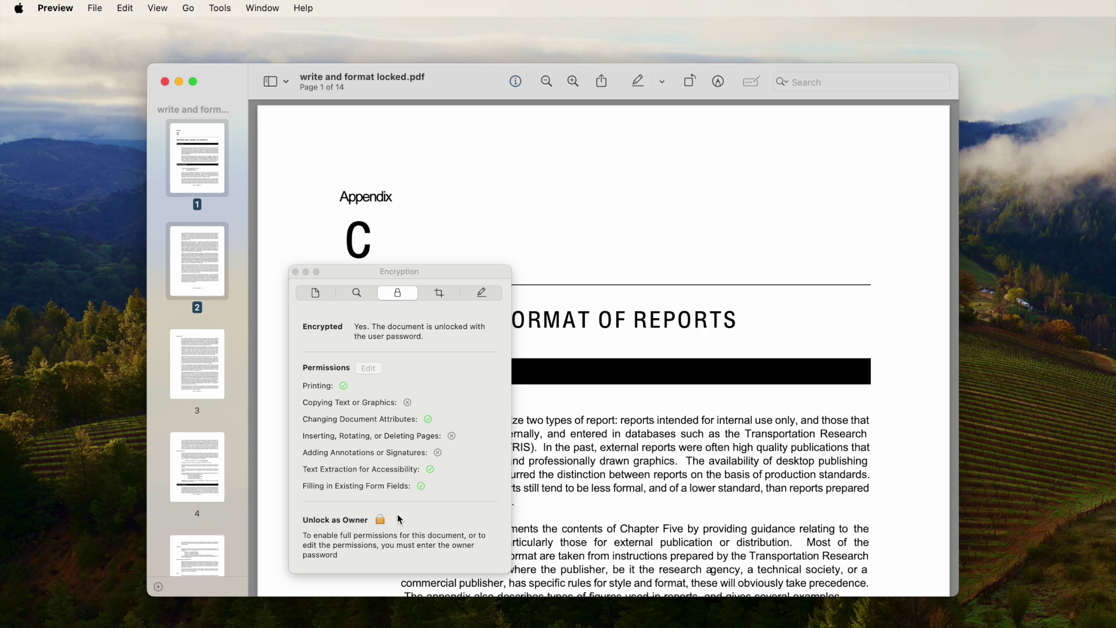
pyautogui.click(295, 272)
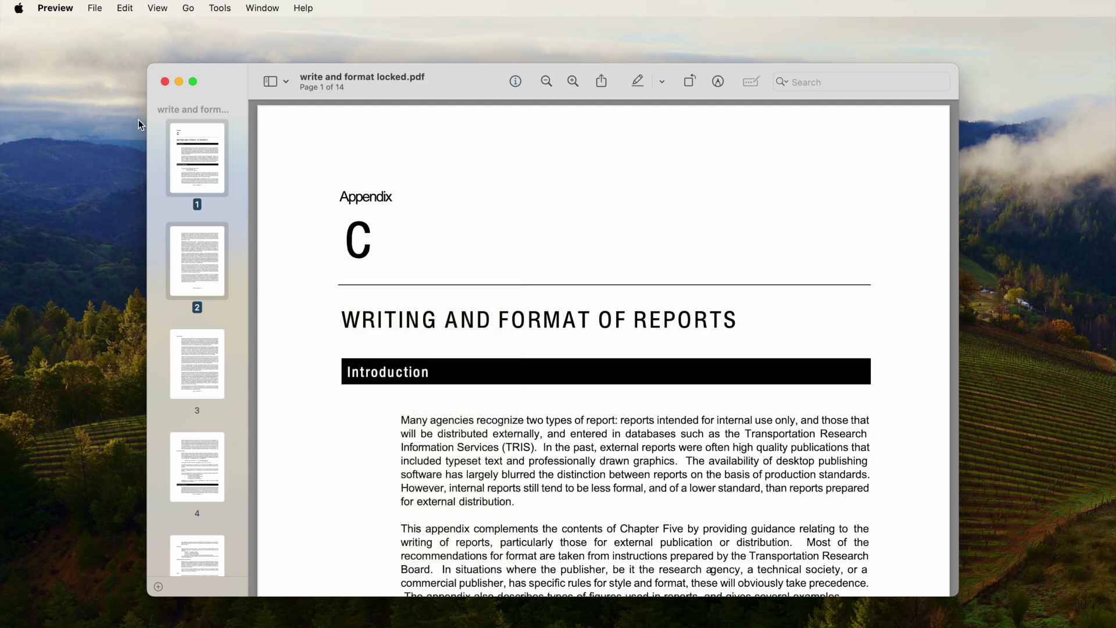
pyautogui.click(94, 9)
# Step: Save the report via Print as an unlocked PDF named 'write and format unlocked'
pyautogui.click(148, 353)
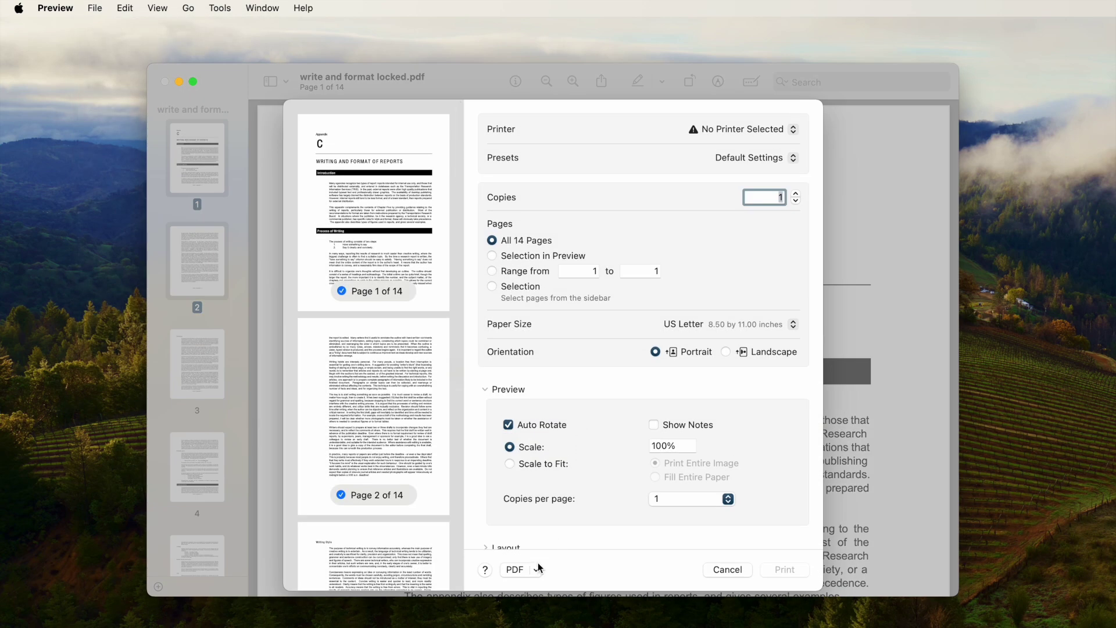
pyautogui.click(535, 568)
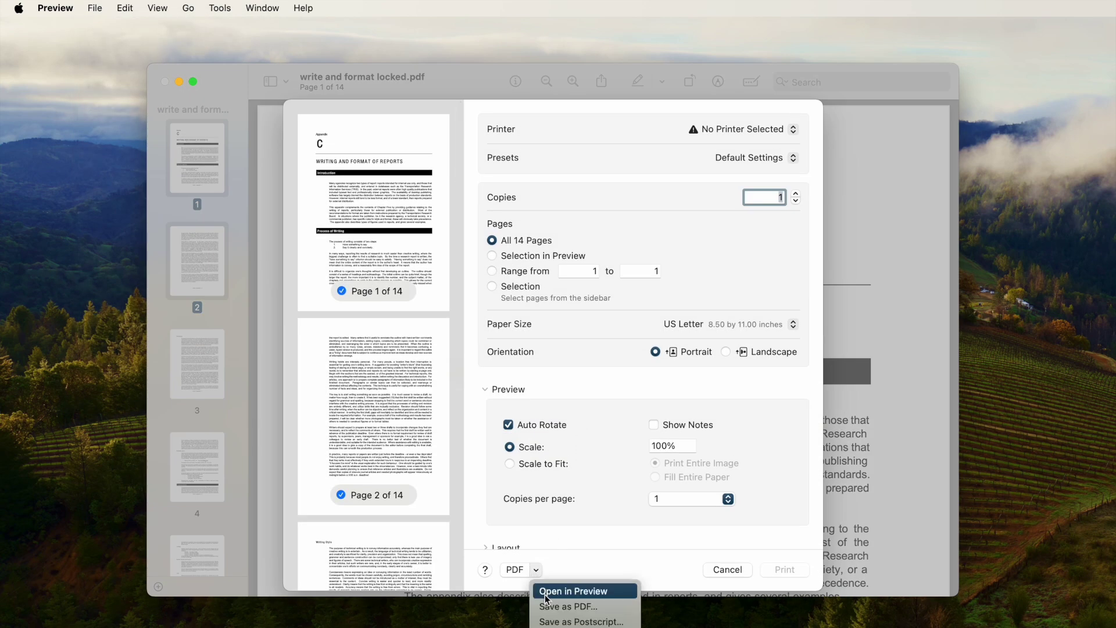
pyautogui.click(569, 606)
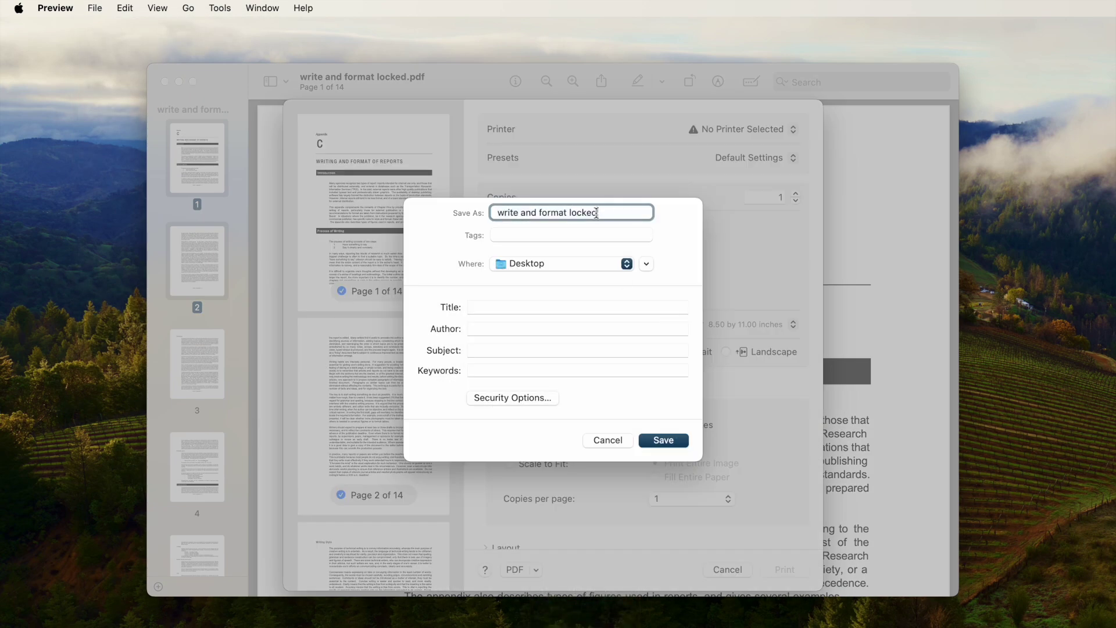
pyautogui.moveTo(597, 212); pyautogui.dragTo(570, 213)
pyautogui.write('unlocked')
pyautogui.click(527, 397)
pyautogui.click(832, 377)
pyautogui.click(670, 437)
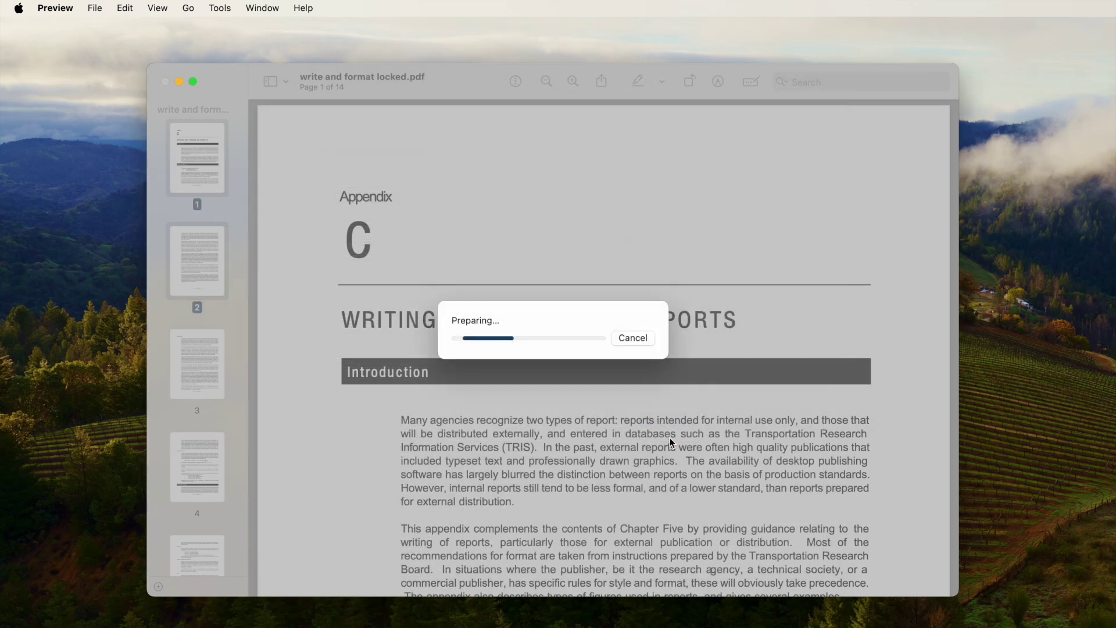
# Step: Delete the first three pages from the unlocked copy, leaving 11 pages
pyautogui.keyDown('super'); pyautogui.click(174, 265); pyautogui.keyUp('super')
pyautogui.keyDown('super'); pyautogui.click(173, 357); pyautogui.keyUp('super')
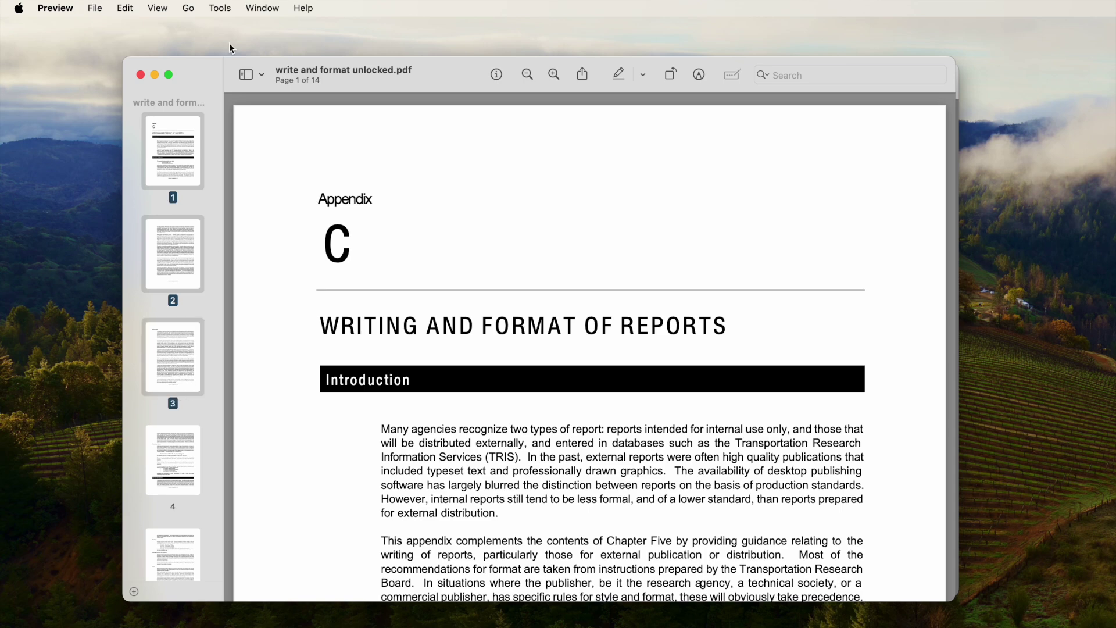
pyautogui.click(125, 8)
pyautogui.click(130, 114)
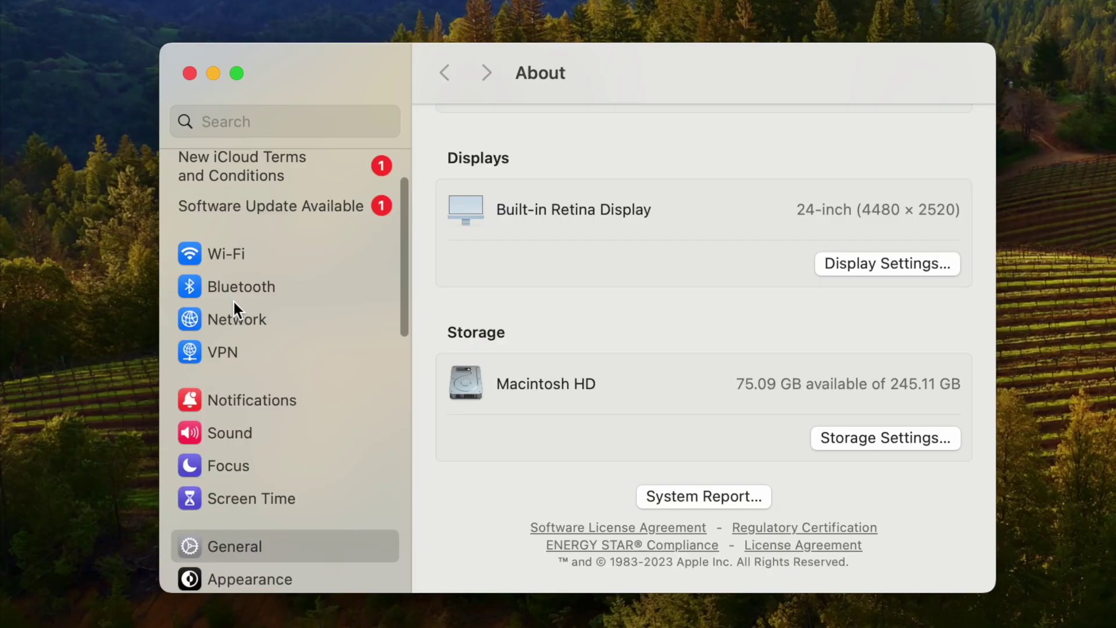
# Step: Open Software Update in System Settings to see the available macOS Sonoma 14.5 update
pyautogui.click(312, 209)
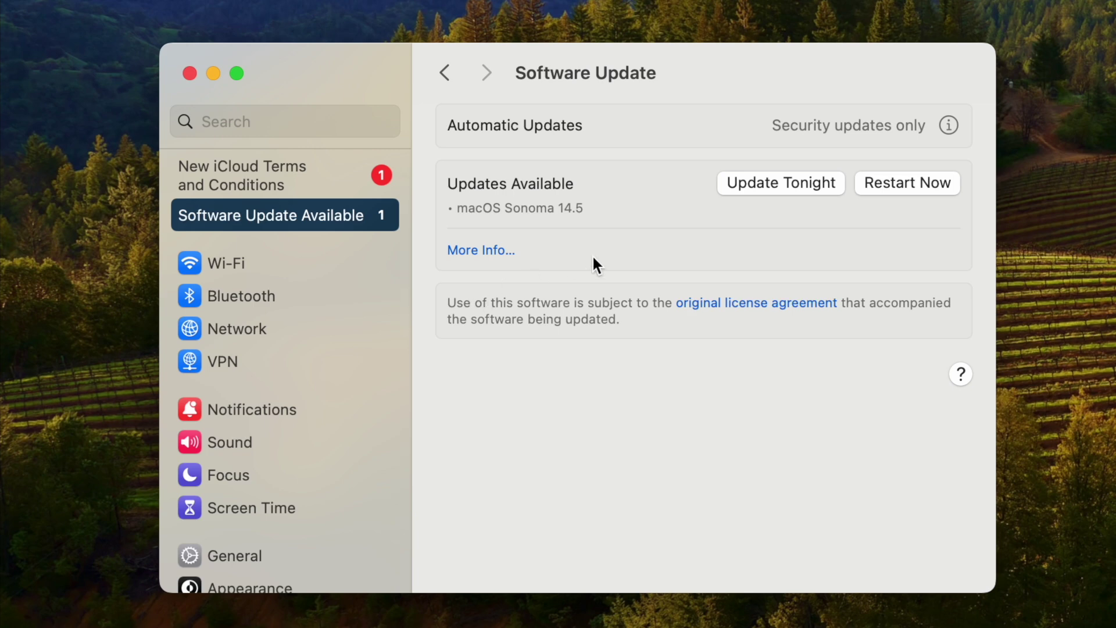